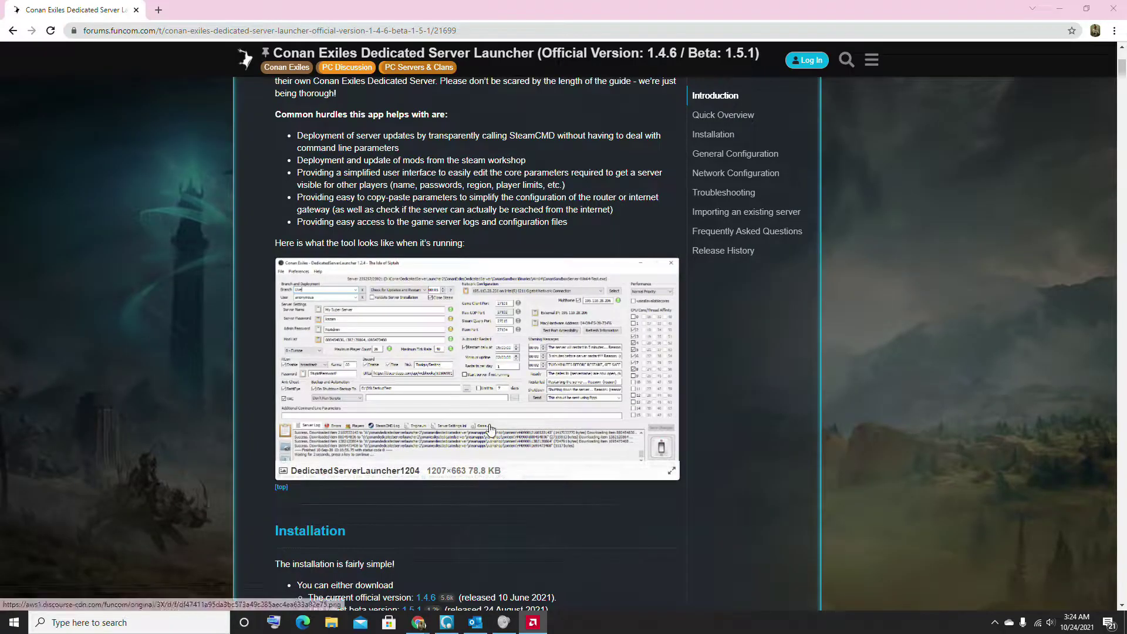
Download the 1.4.6 launcher exe from the forum post's Installation section
{"action": "scroll", "coordinate": [642, 516], "scroll_direction": "down", "scroll_amount": 1}
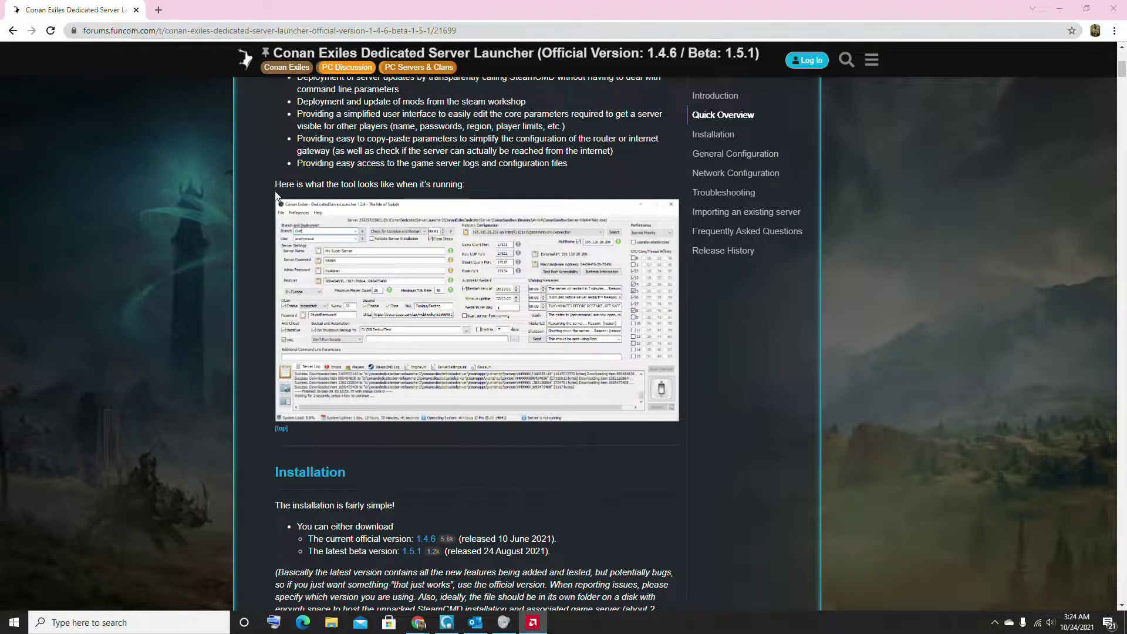
{"action": "left_click", "coordinate": [427, 540]}
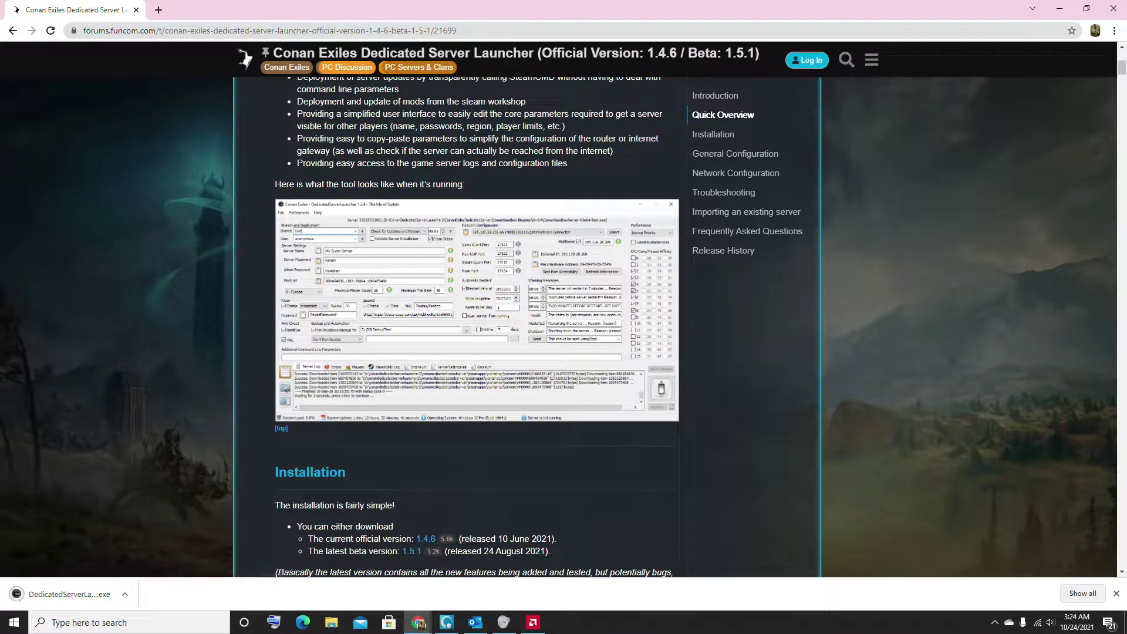
Make a new folder on the desktop and name it ConanServer
{"action": "left_click", "coordinate": [1060, 8]}
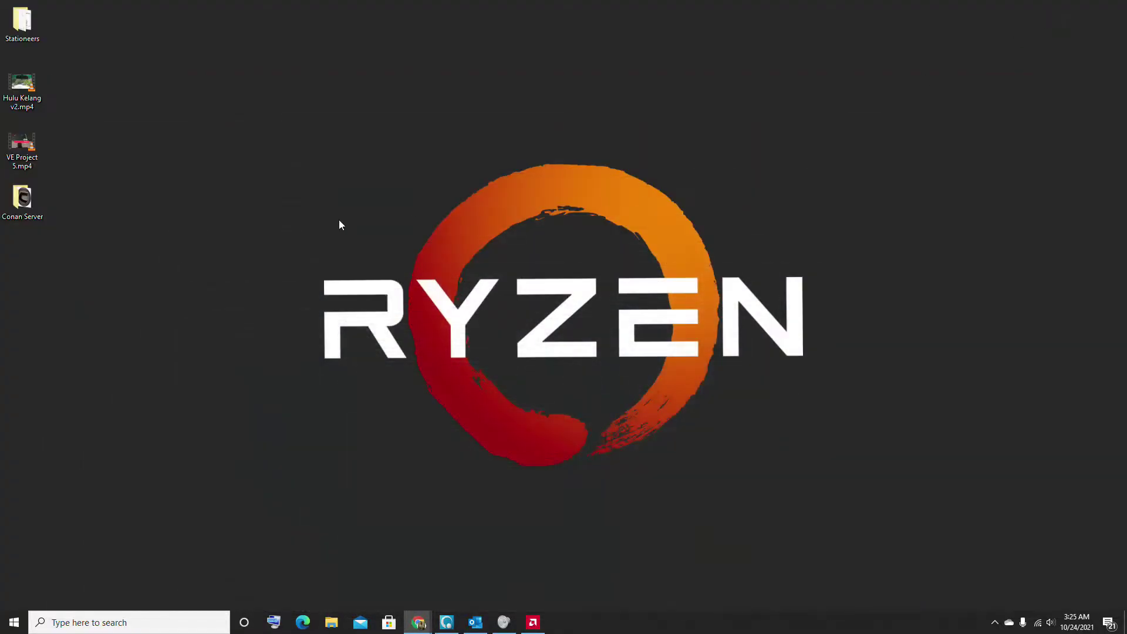
{"action": "right_click", "coordinate": [330, 214]}
{"action": "mouse_move", "coordinate": [384, 325]}
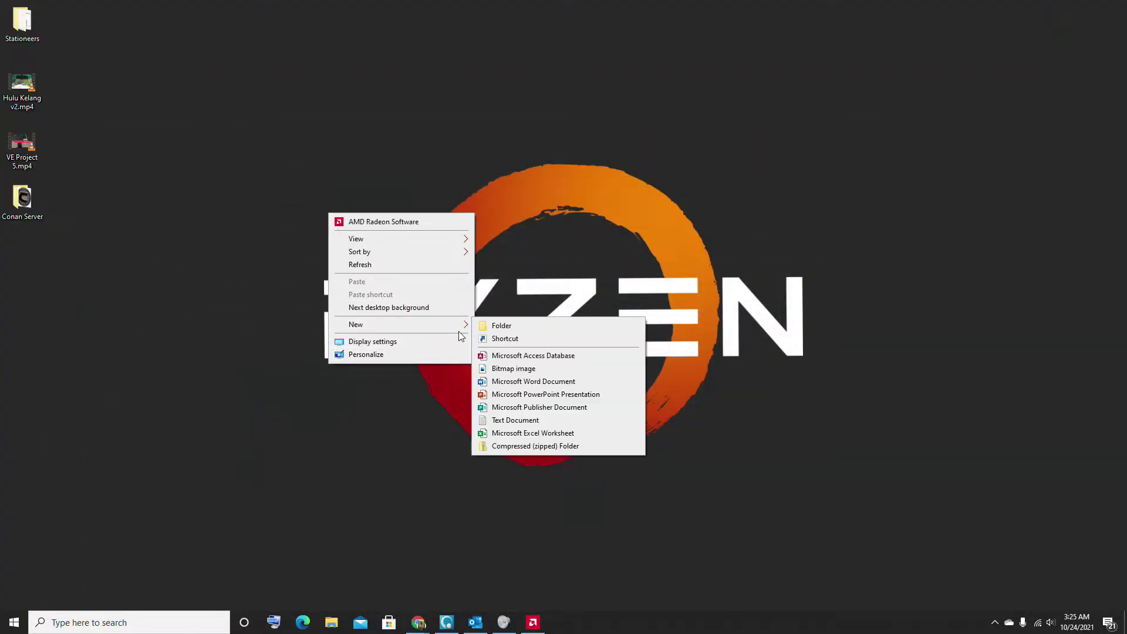
{"action": "left_click", "coordinate": [521, 324]}
{"action": "type", "text": "c"}
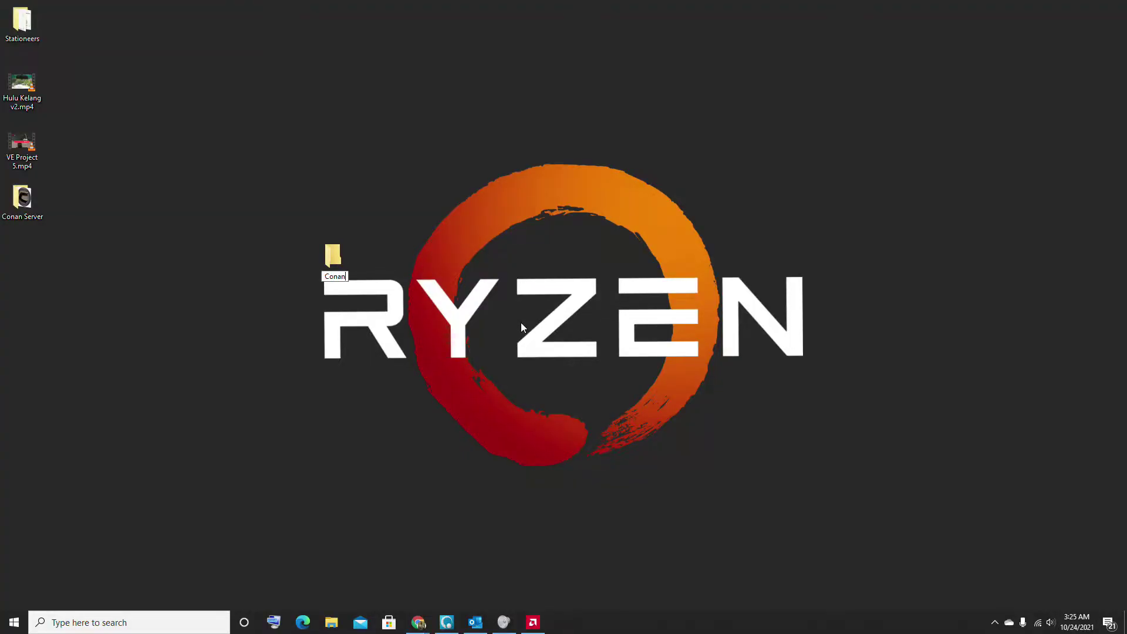
{"action": "type", "text": "onanServer"}
{"action": "key", "text": "Return"}
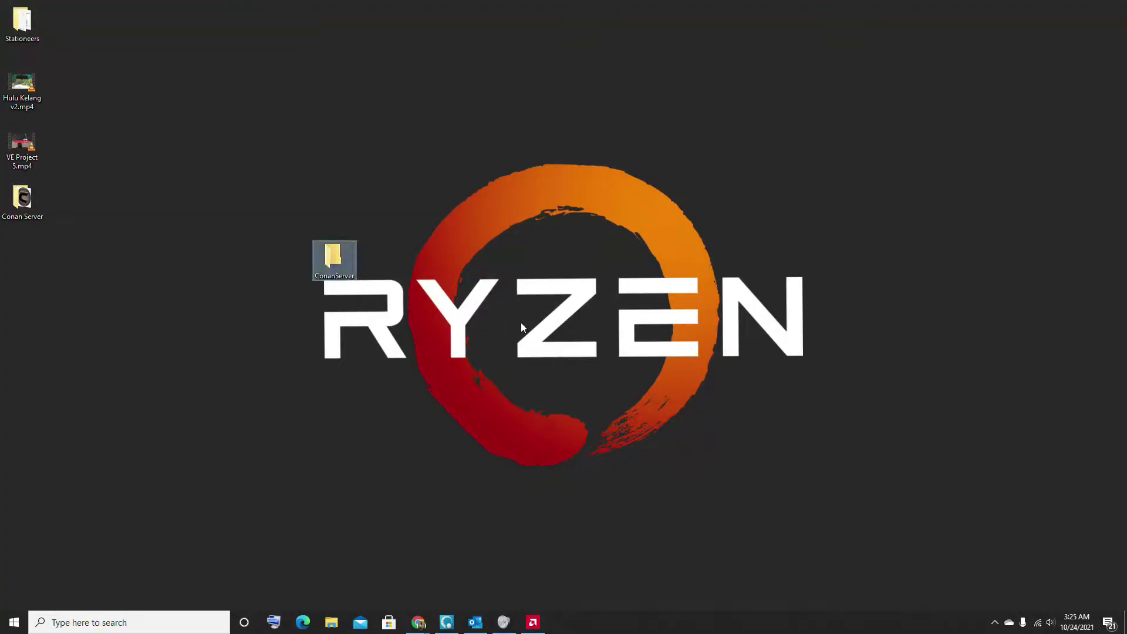
Locate DedicatedServerLauncher1406.exe in the Downloads folder and copy it
{"action": "mouse_move", "coordinate": [418, 621]}
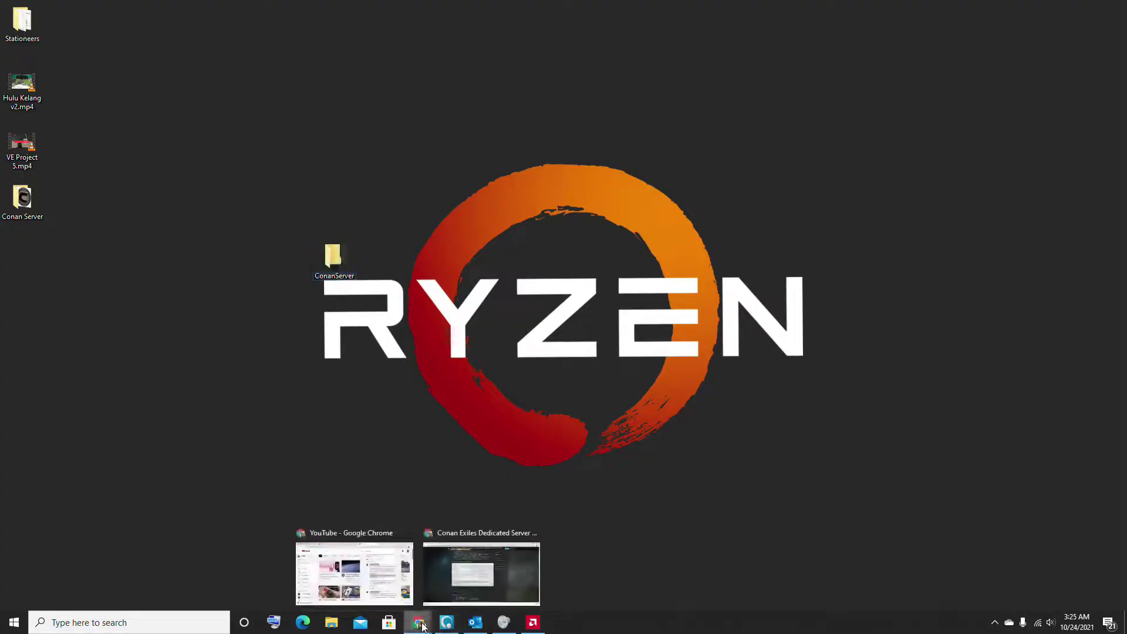
{"action": "left_click", "coordinate": [462, 581]}
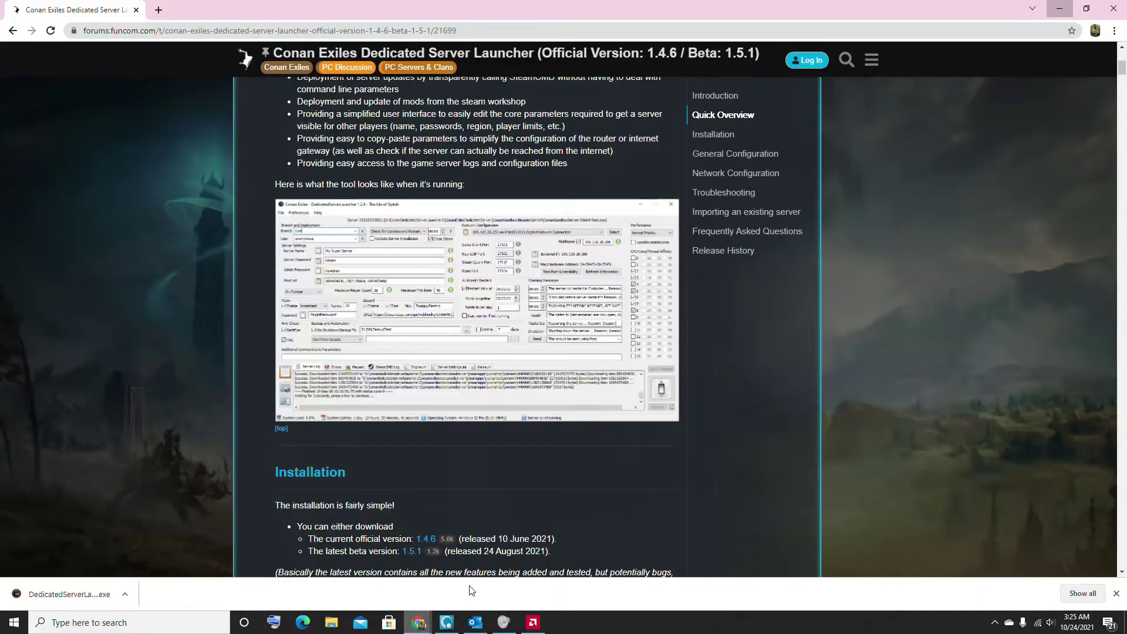
{"action": "left_click", "coordinate": [125, 594]}
{"action": "left_click", "coordinate": [169, 574]}
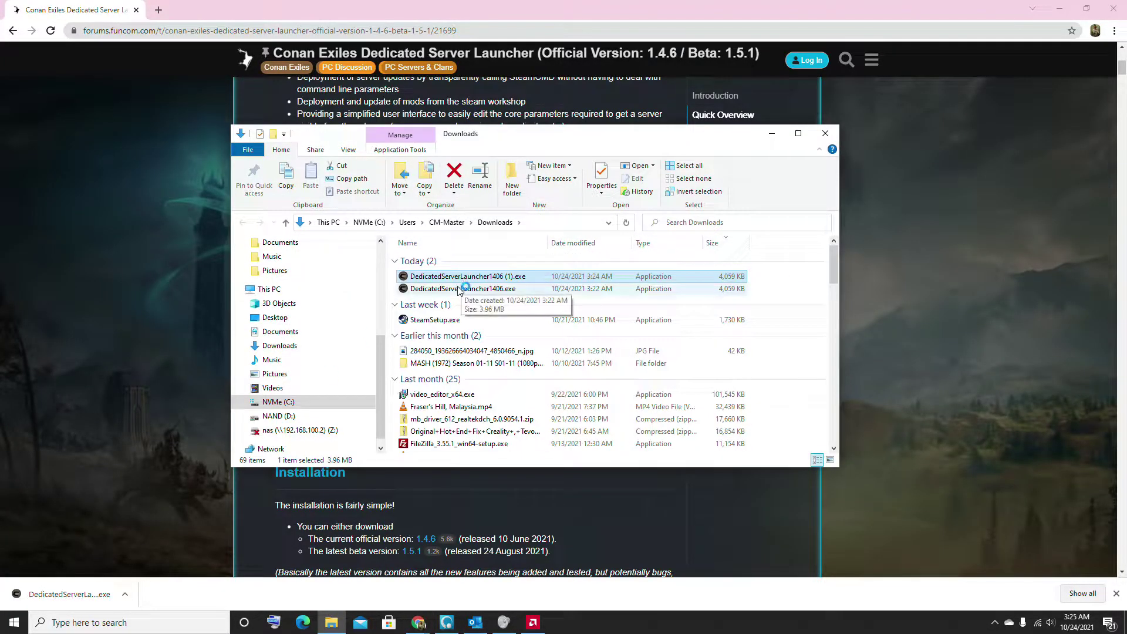
{"action": "left_click", "coordinate": [463, 288]}
{"action": "right_click", "coordinate": [457, 288]}
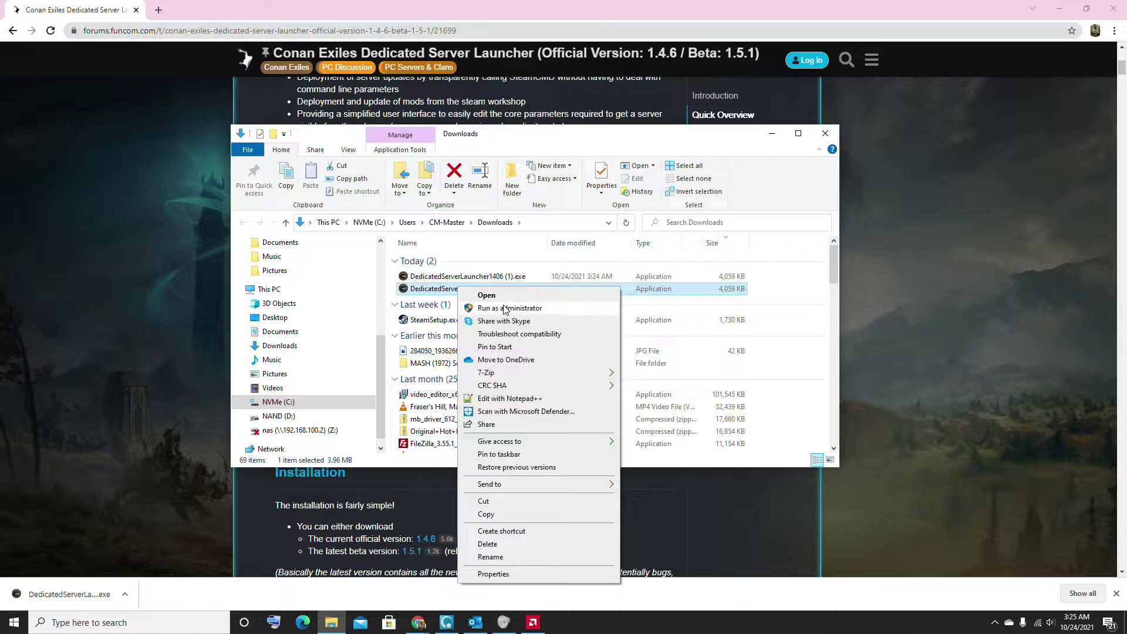
{"action": "left_click", "coordinate": [511, 516]}
Paste the launcher exe into the ConanServer folder and refresh to confirm it's there
{"action": "left_click", "coordinate": [825, 134]}
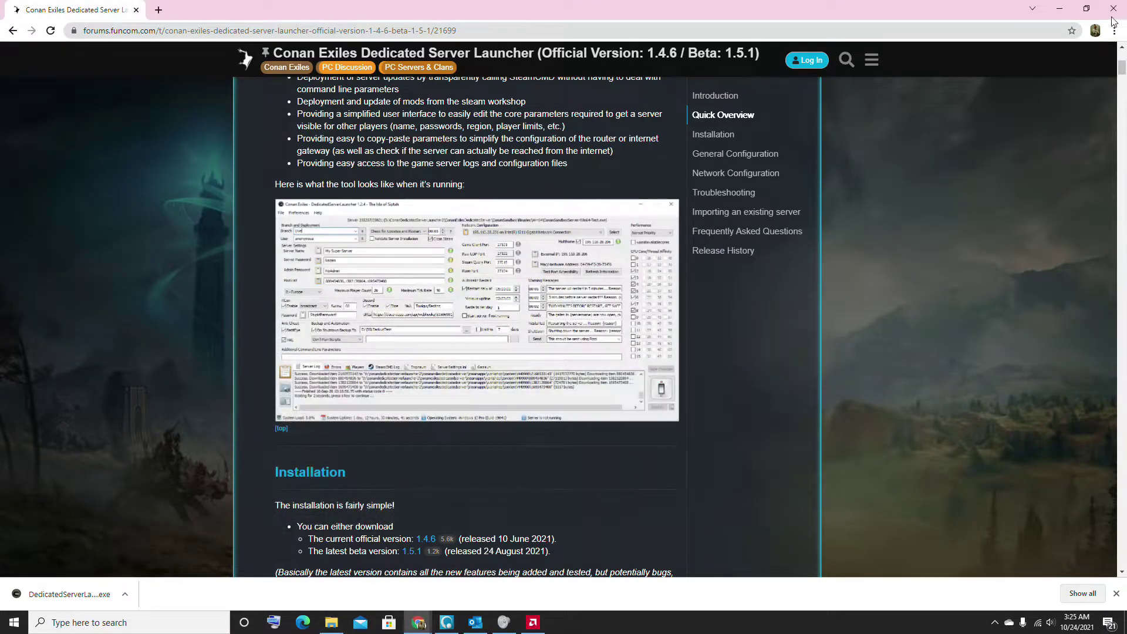
{"action": "left_click", "coordinate": [1060, 8]}
{"action": "double_click", "coordinate": [338, 258]}
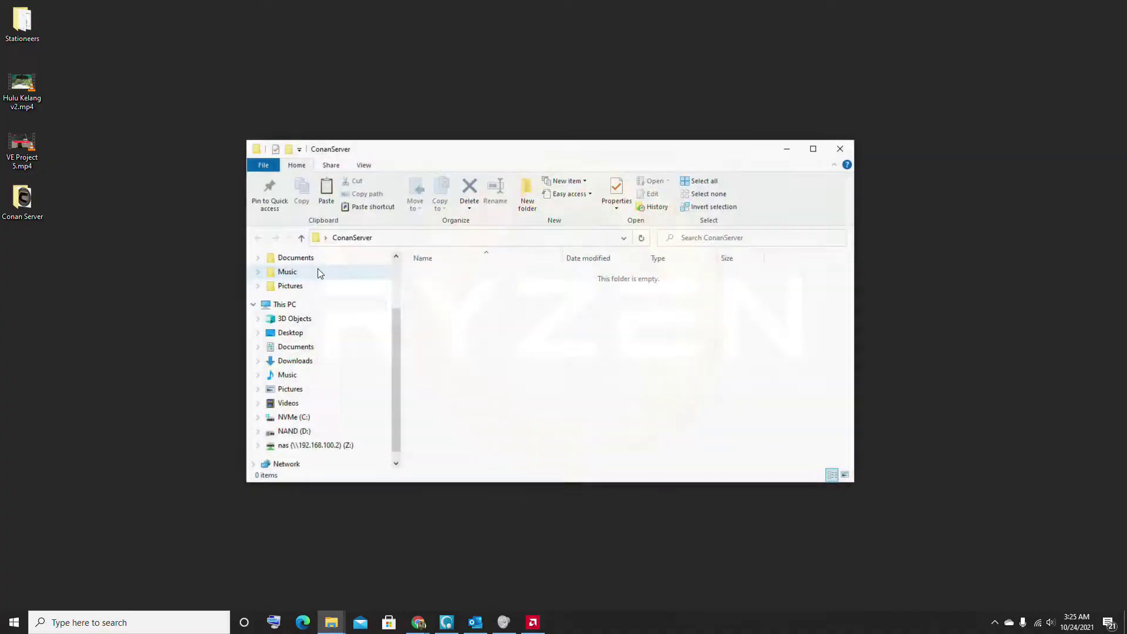
{"action": "right_click", "coordinate": [509, 302]}
{"action": "left_click", "coordinate": [551, 402]}
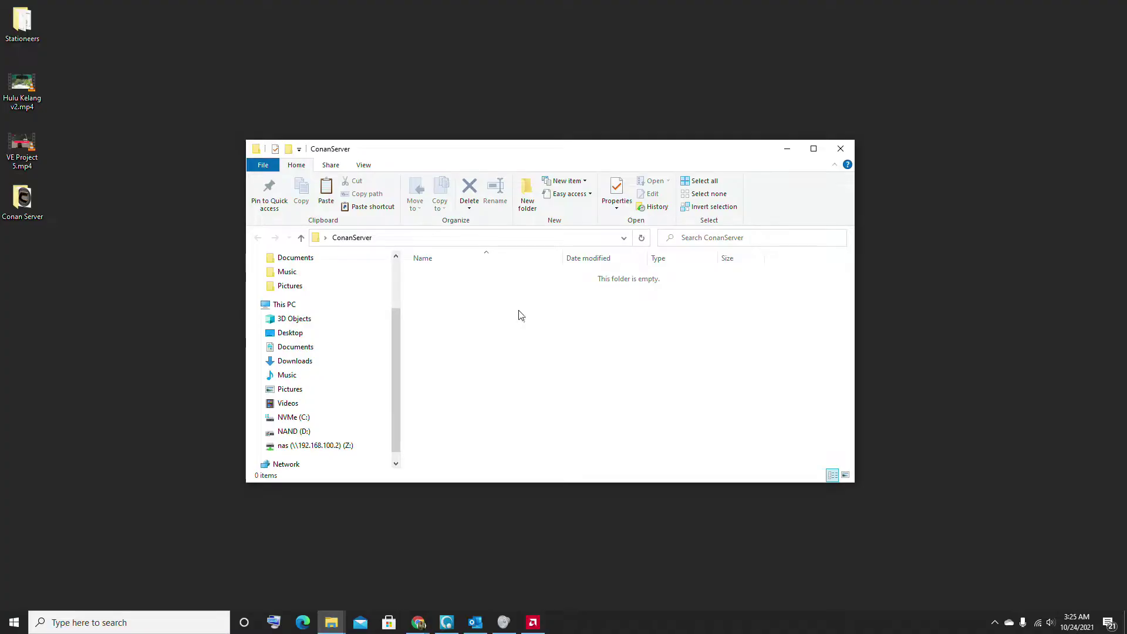
{"action": "left_click", "coordinate": [641, 237]}
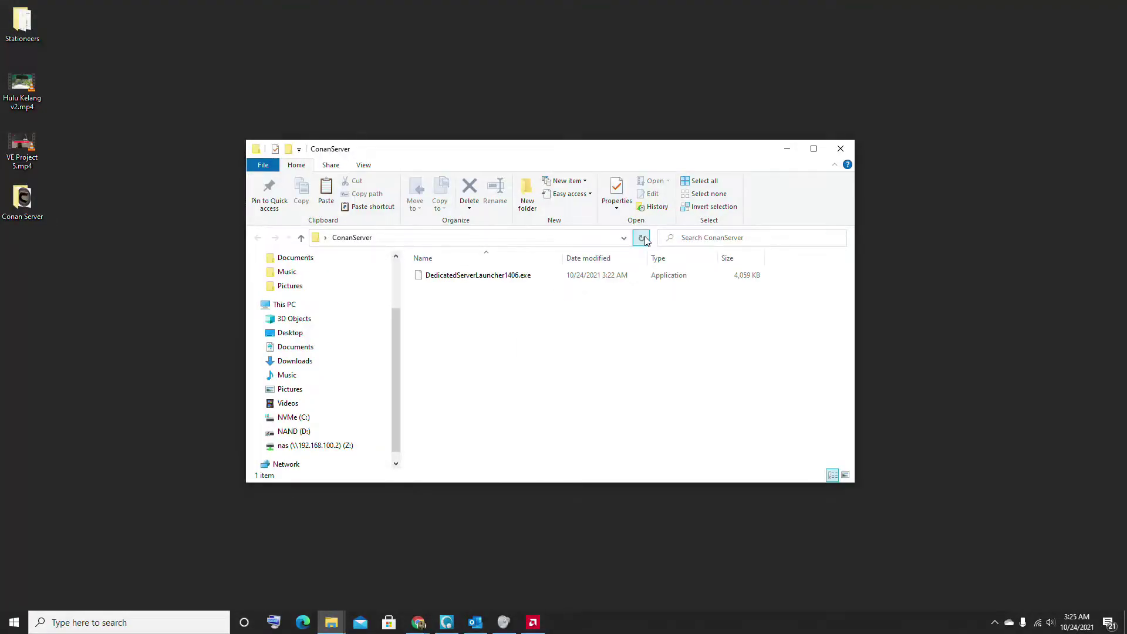
Launch the server launcher on the Live branch, name the server 'This is a new Test', and enter an admin password
{"action": "double_click", "coordinate": [459, 279]}
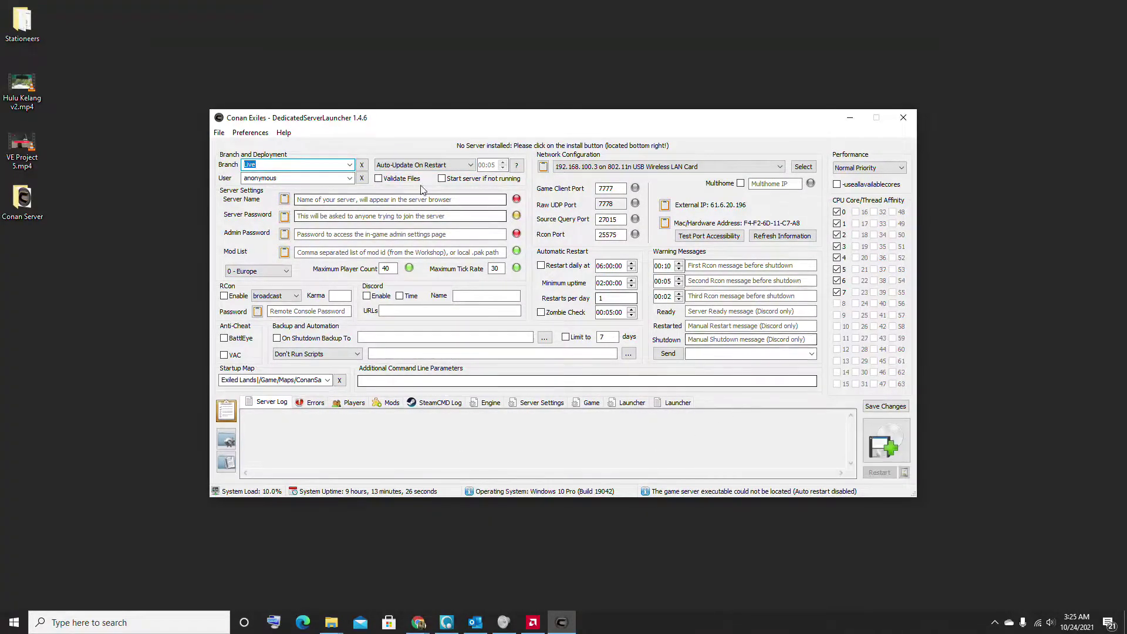
{"action": "left_click", "coordinate": [350, 165]}
{"action": "left_click", "coordinate": [303, 172]}
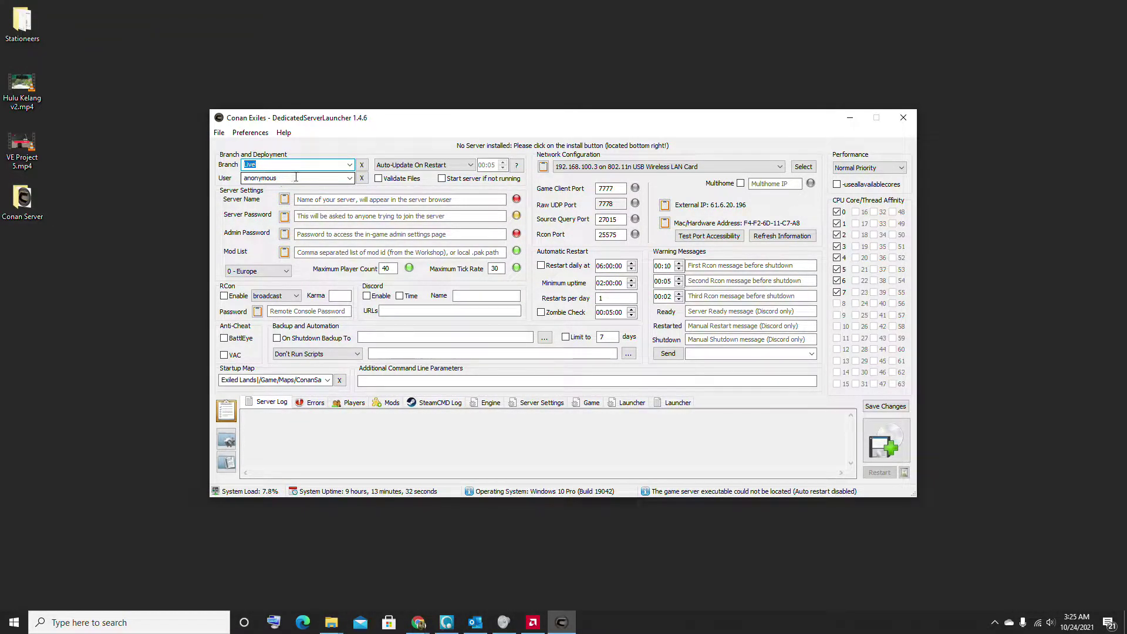
{"action": "left_click", "coordinate": [381, 200]}
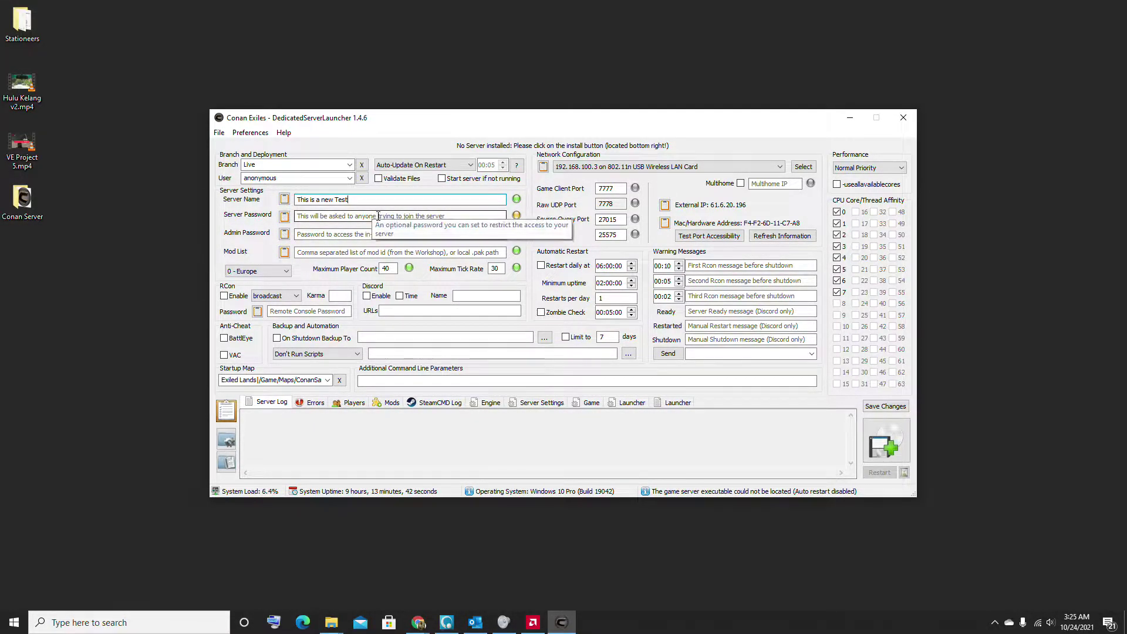
{"action": "left_click", "coordinate": [339, 234]}
{"action": "type", "text": "Pasw"}
{"action": "type", "text": "sword1234"}
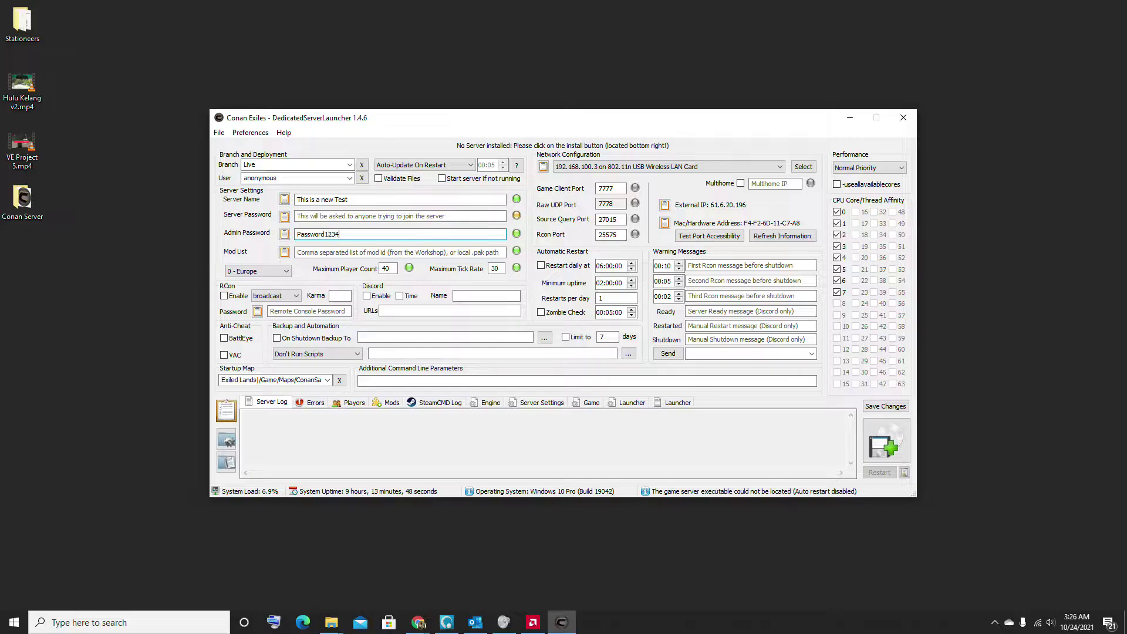
Set region to 2 - Asia, maximum players to 10, and enable RCon
{"action": "mouse_move", "coordinate": [364, 253]}
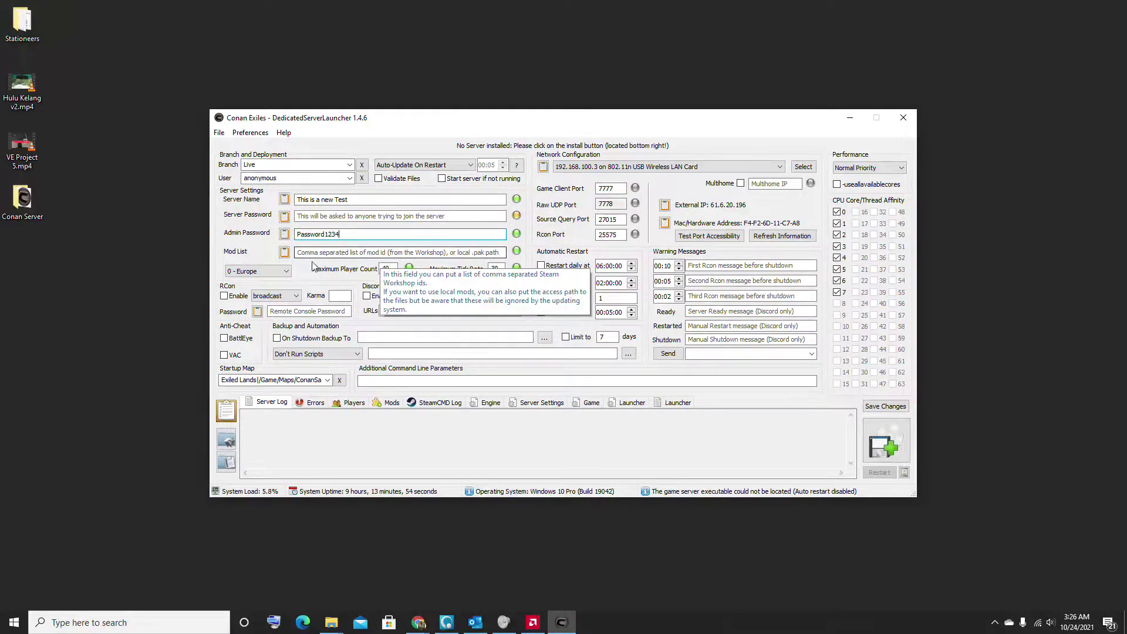
{"action": "left_click", "coordinate": [261, 271]}
{"action": "left_click", "coordinate": [265, 298]}
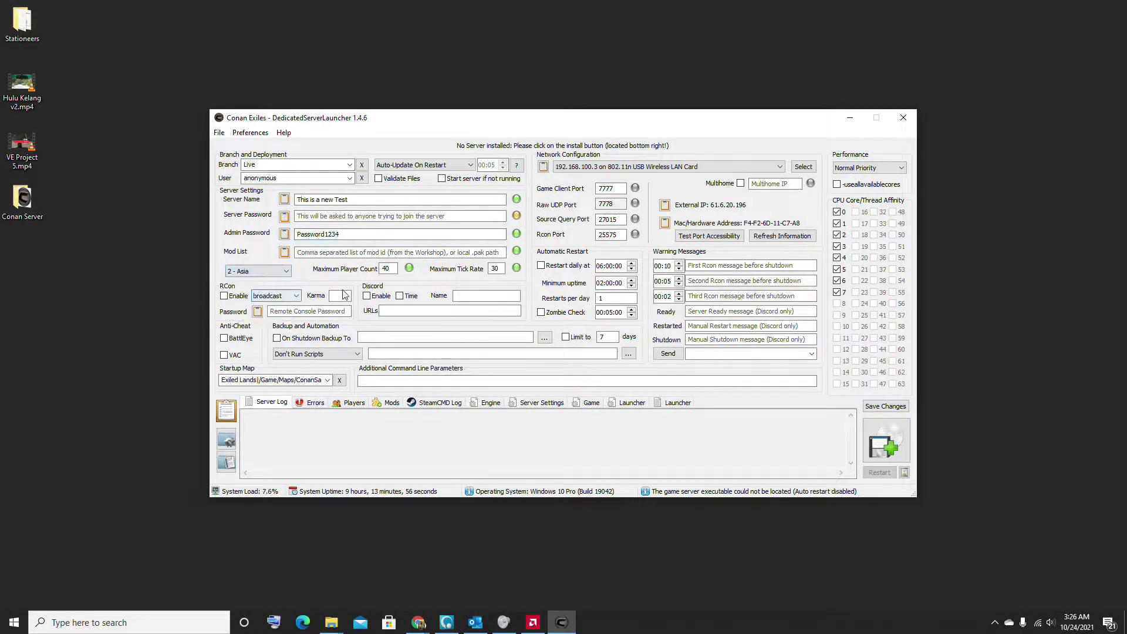
{"action": "key", "text": "Tab"}
{"action": "type", "text": "10"}
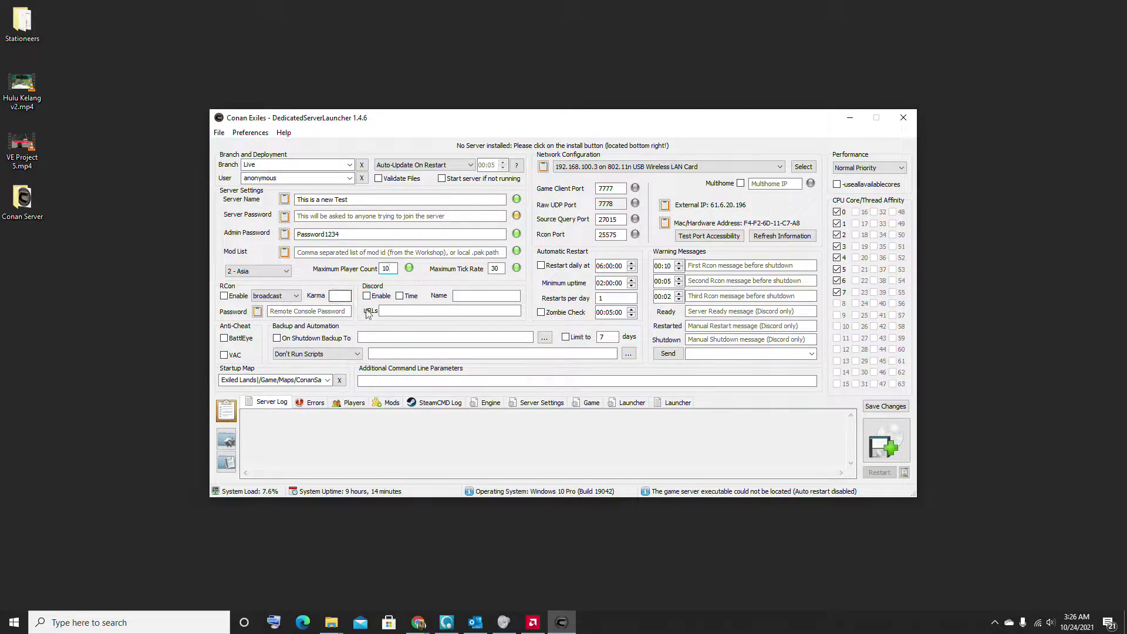
{"action": "left_click", "coordinate": [224, 296]}
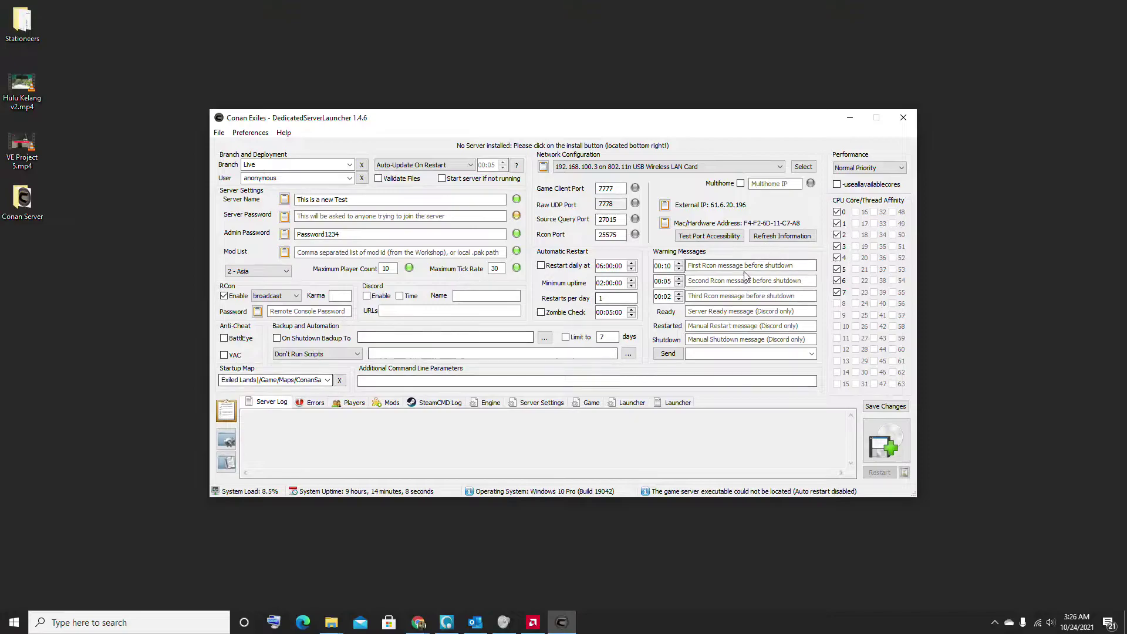
Enter '10 Mins Shutdown' as the first Rcon warning and '2 Mins Shutdown' as the third
{"action": "left_click", "coordinate": [739, 268]}
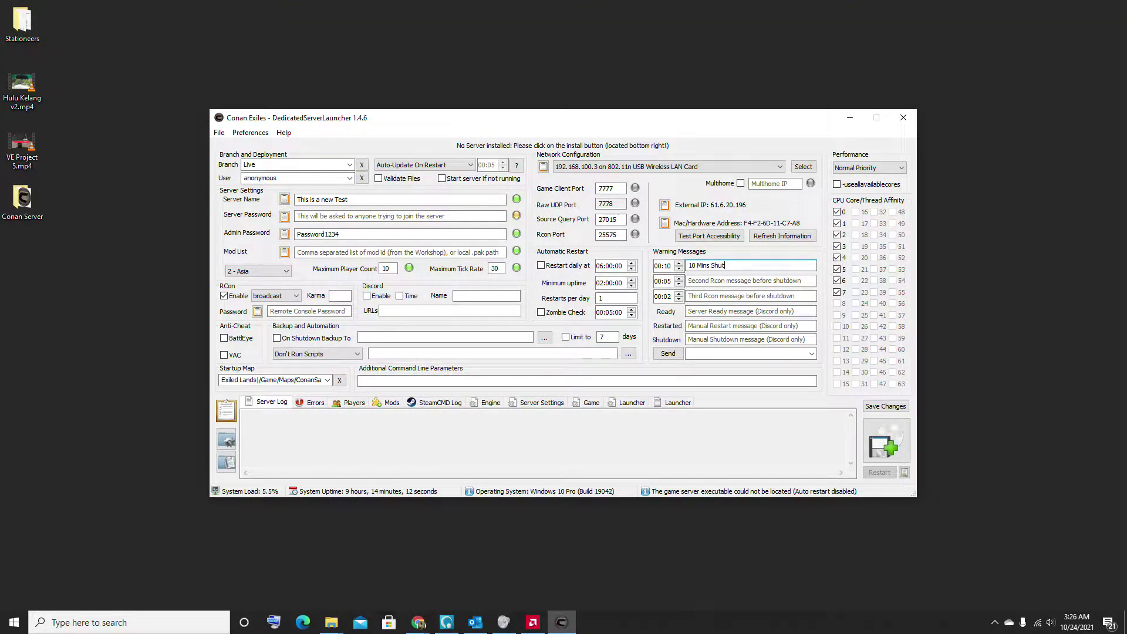
{"action": "type", "text": "10 Mins Shutdown"}
{"action": "left_click", "coordinate": [714, 296]}
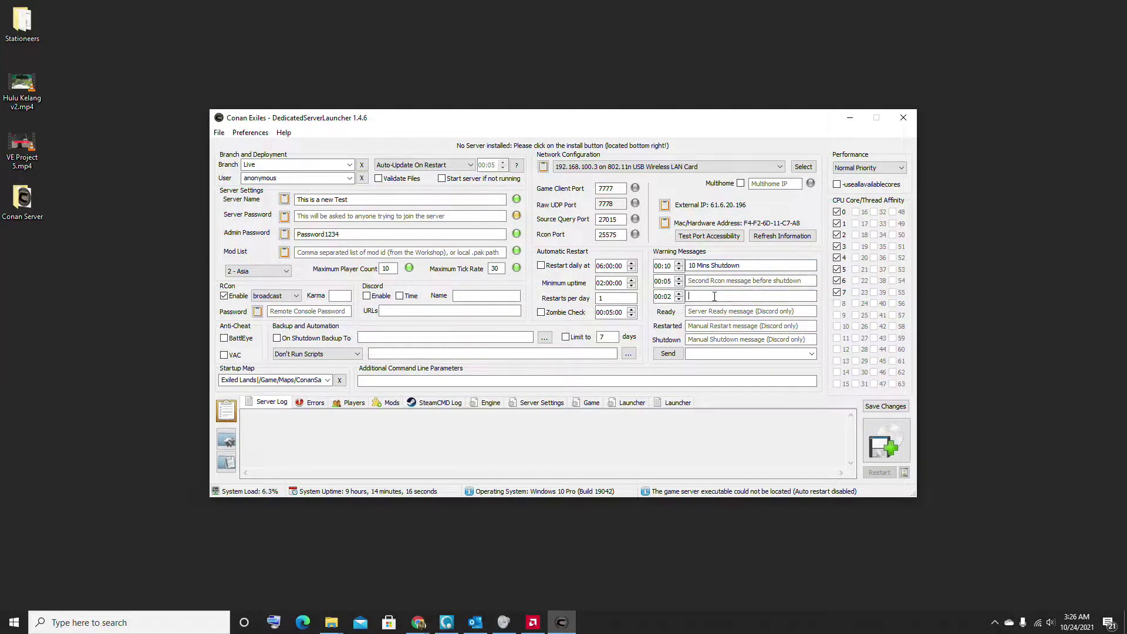
{"action": "type", "text": "2 Mi"}
{"action": "type", "text": "Mi"}
{"action": "type", "text": "ns Shu"}
{"action": "type", "text": "tdown"}
Run the port accessibility test, allow the launcher through the firewall, and retest until it succeeds
{"action": "left_click", "coordinate": [703, 236]}
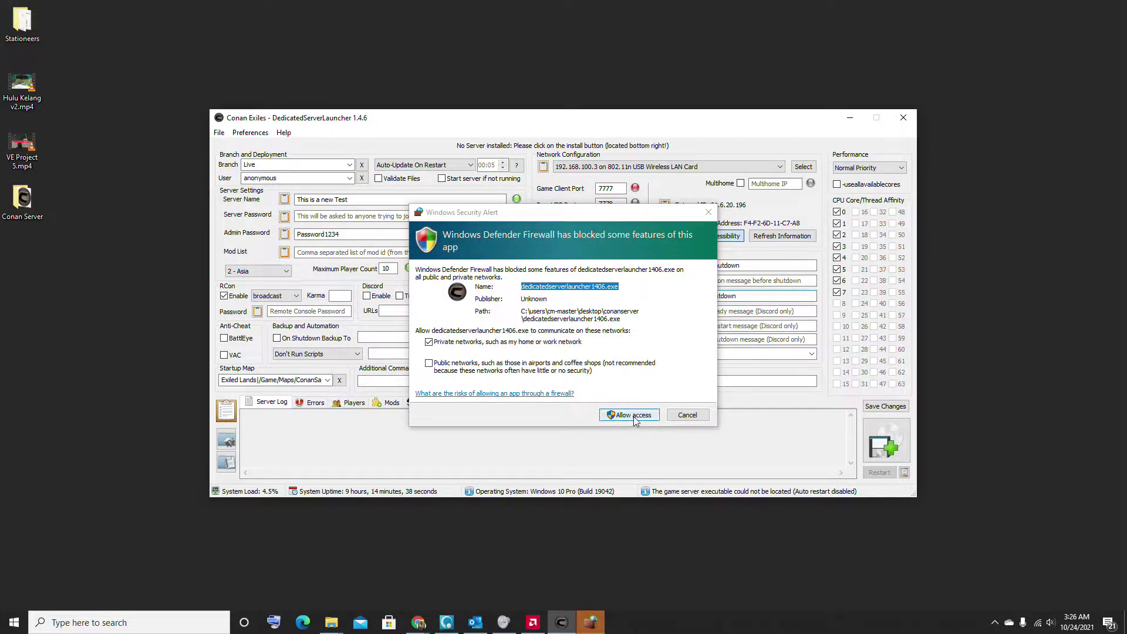
{"action": "left_click", "coordinate": [635, 414]}
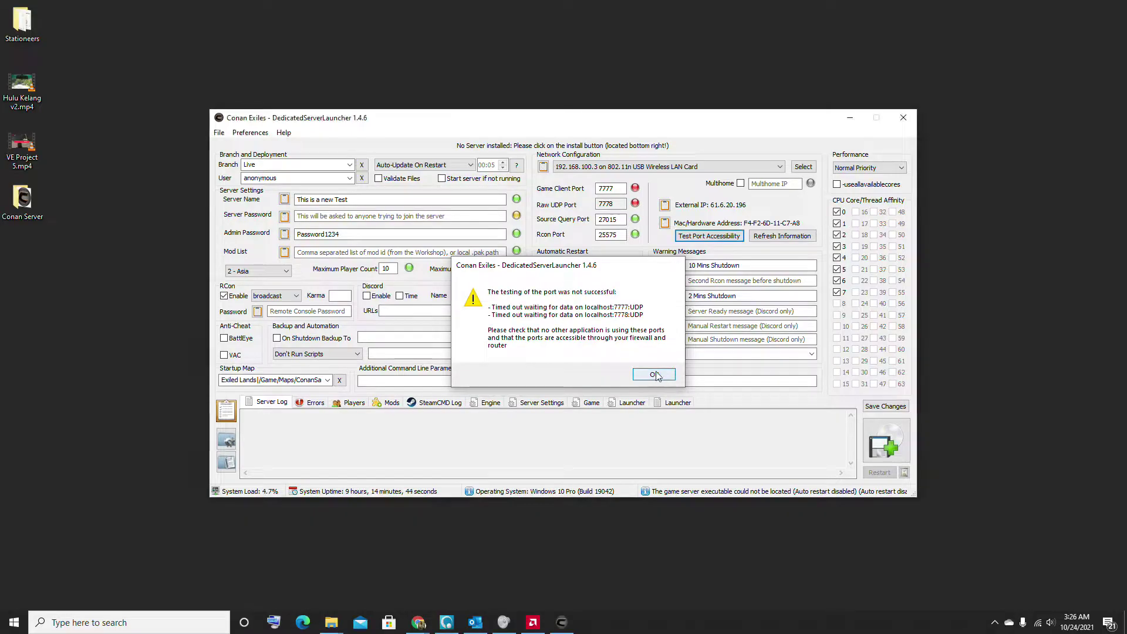
{"action": "left_click", "coordinate": [655, 375]}
{"action": "left_click", "coordinate": [707, 236]}
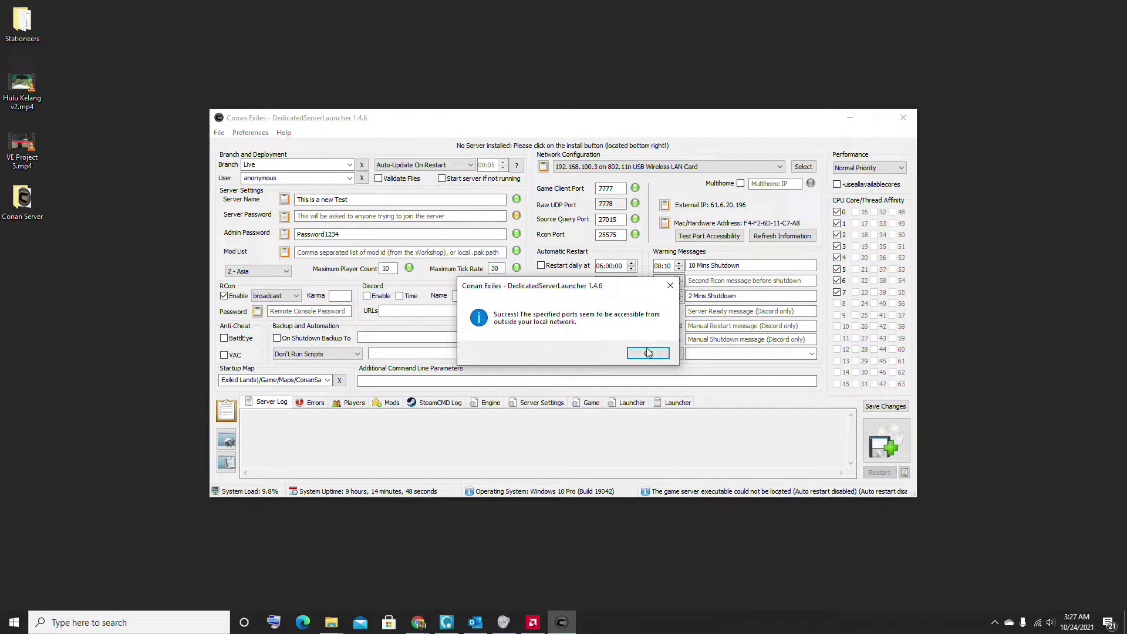
{"action": "left_click", "coordinate": [647, 354]}
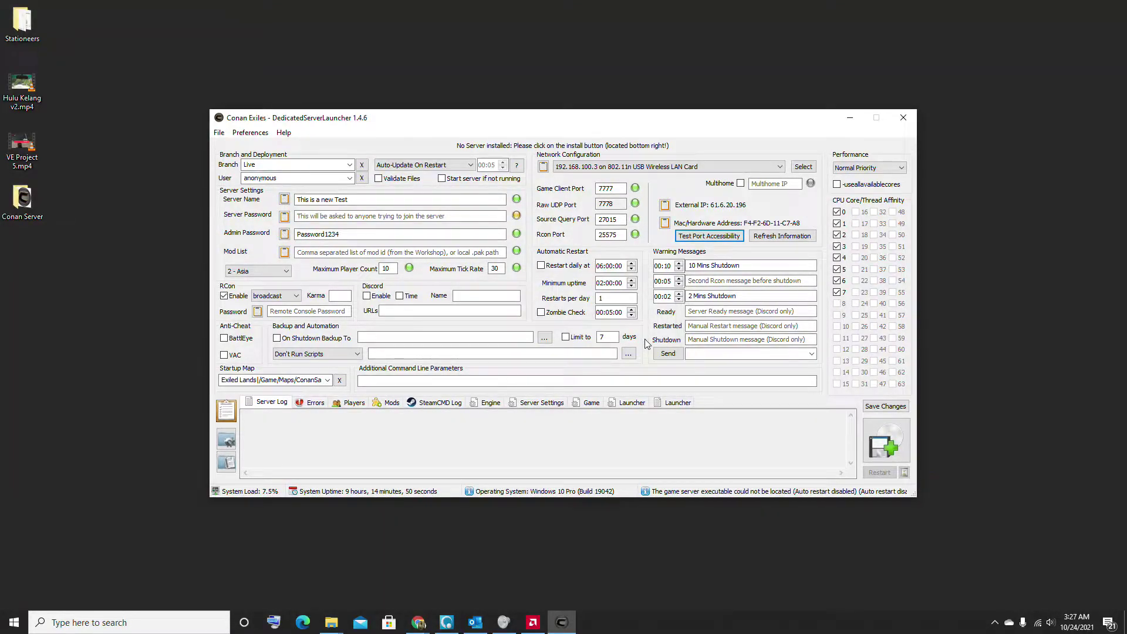
Save the settings and install the dedicated server (app 443030) via SteamCMD, minimizing its console
{"action": "left_click", "coordinate": [887, 451]}
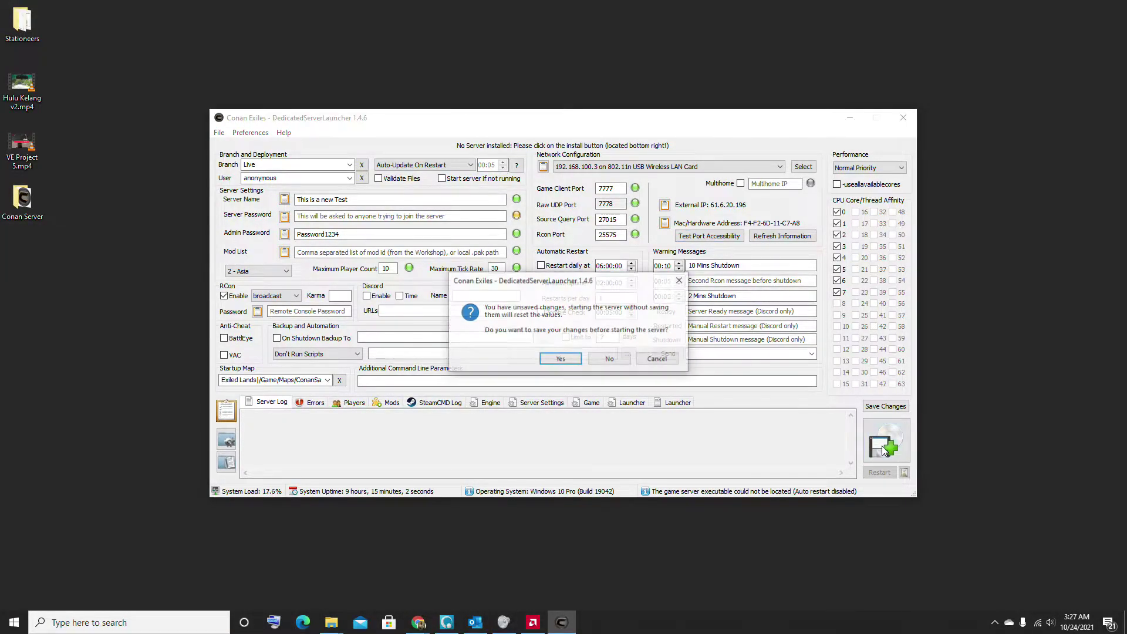
{"action": "left_click", "coordinate": [559, 359]}
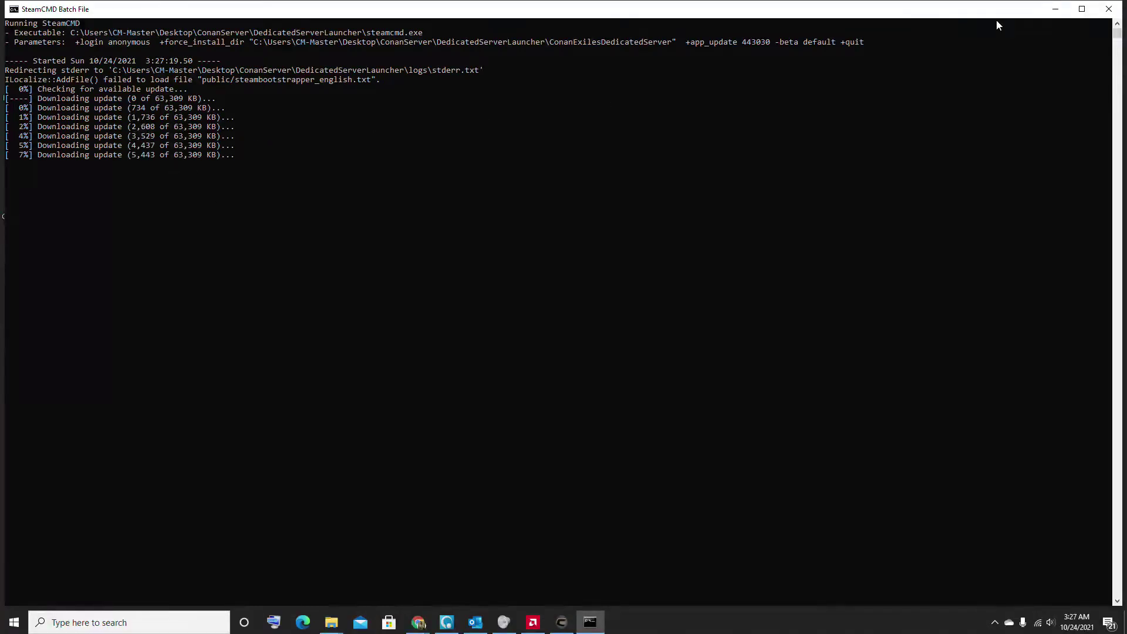
{"action": "left_click", "coordinate": [1055, 9]}
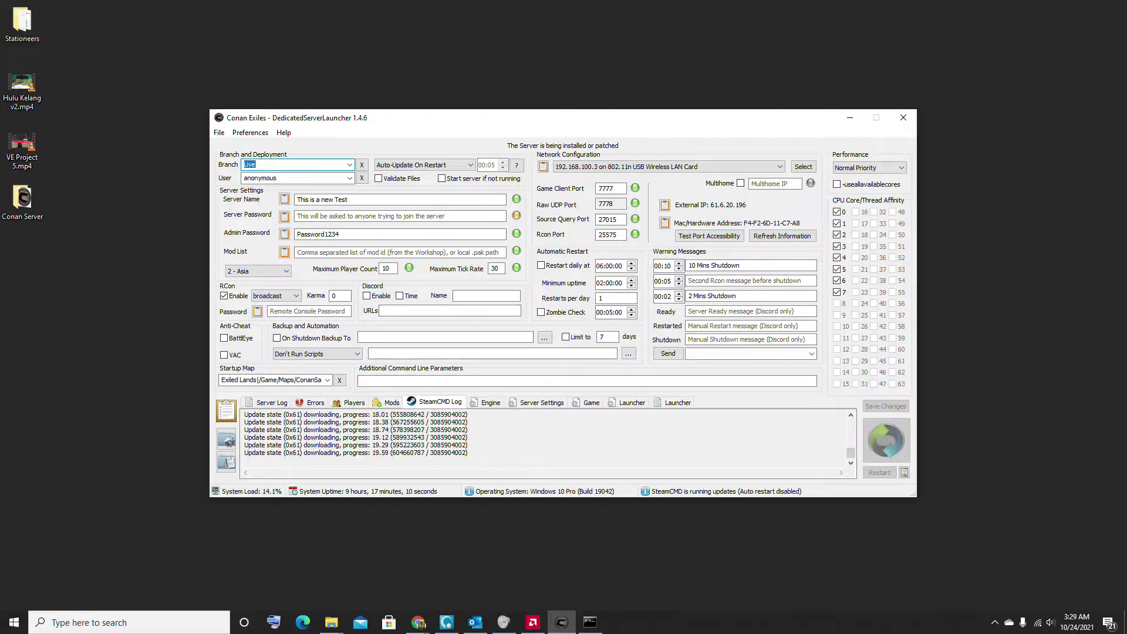
{"action": "left_click", "coordinate": [418, 622]}
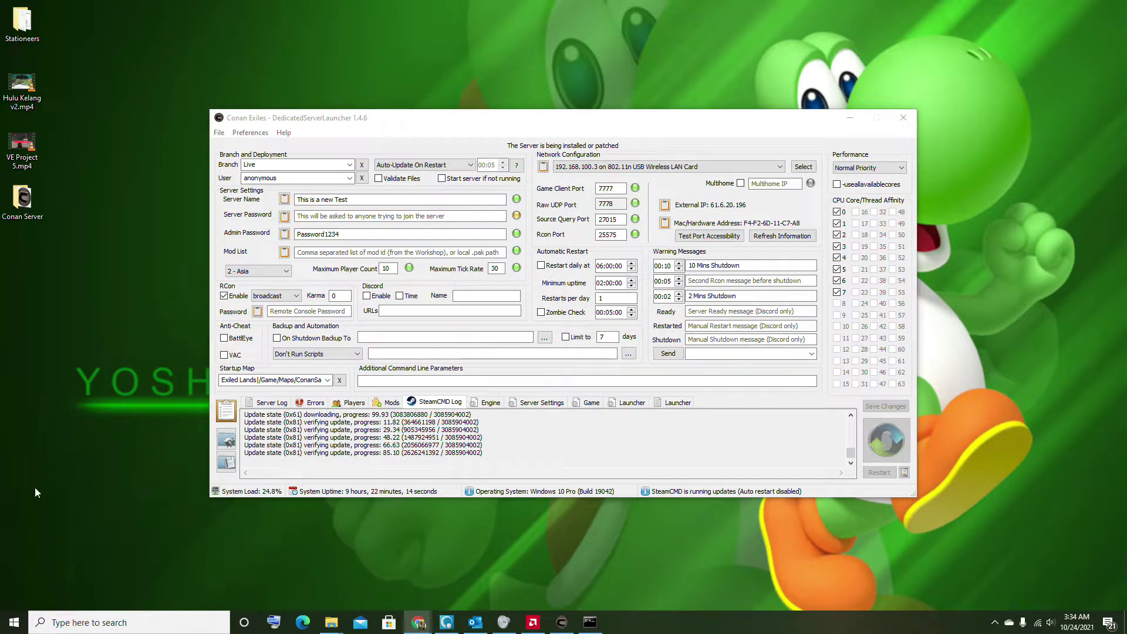
Turn on the daily 06:00 restart and choose Exiled Lands as the startup map
{"action": "left_click", "coordinate": [542, 267]}
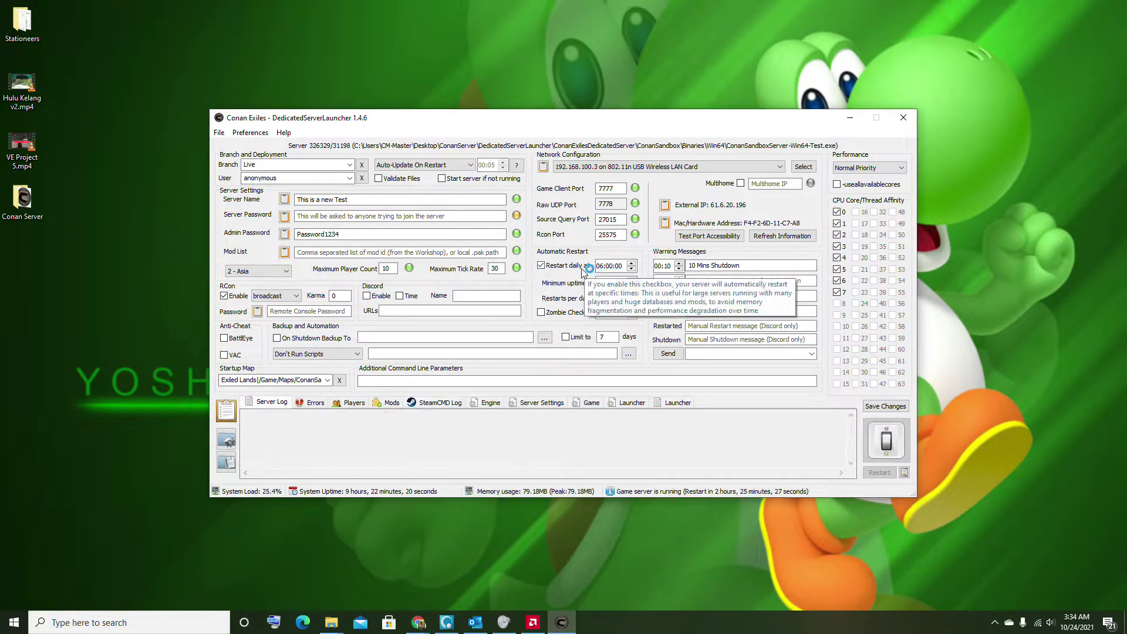
{"action": "left_click", "coordinate": [327, 381]}
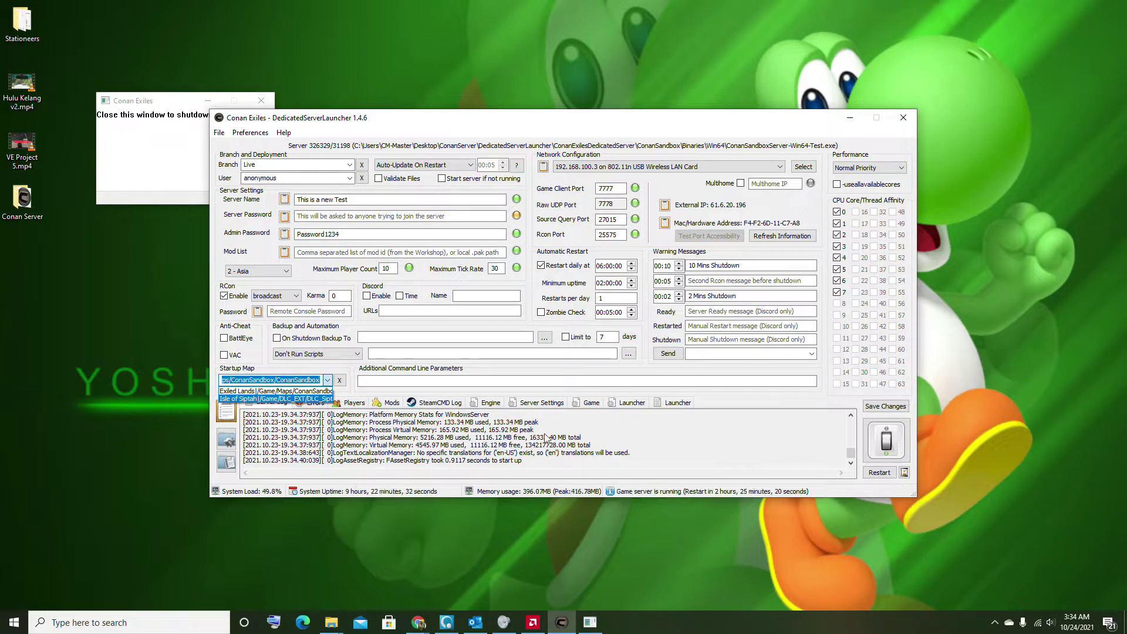
{"action": "left_click", "coordinate": [276, 392]}
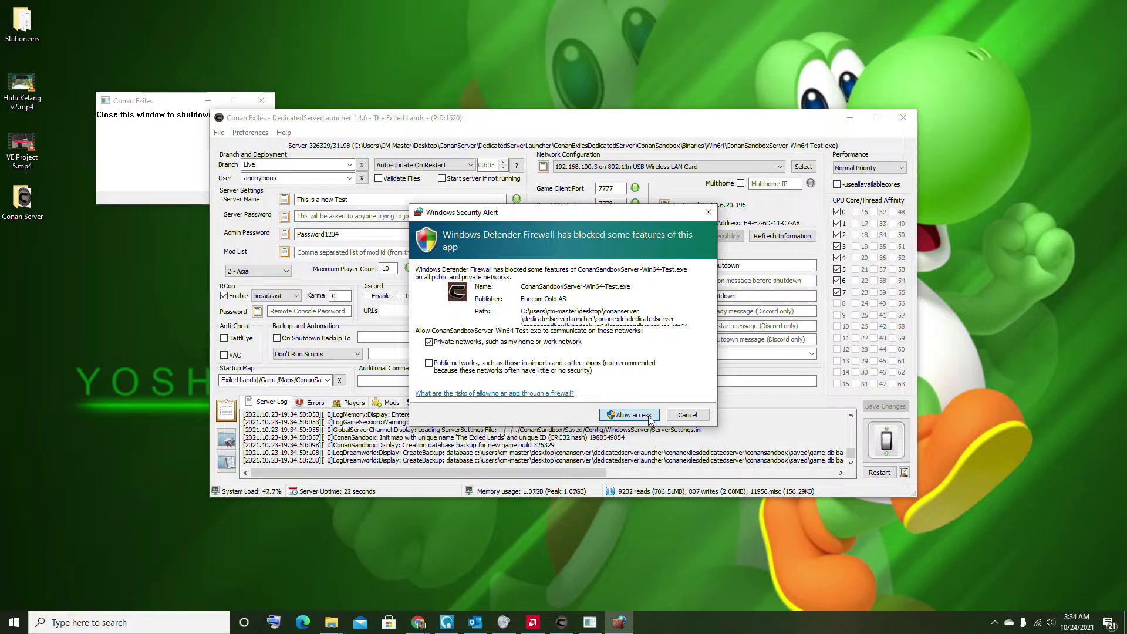
Allow the game server through the firewall and launch Conan Exiles from Steam's tray menu
{"action": "left_click", "coordinate": [630, 415]}
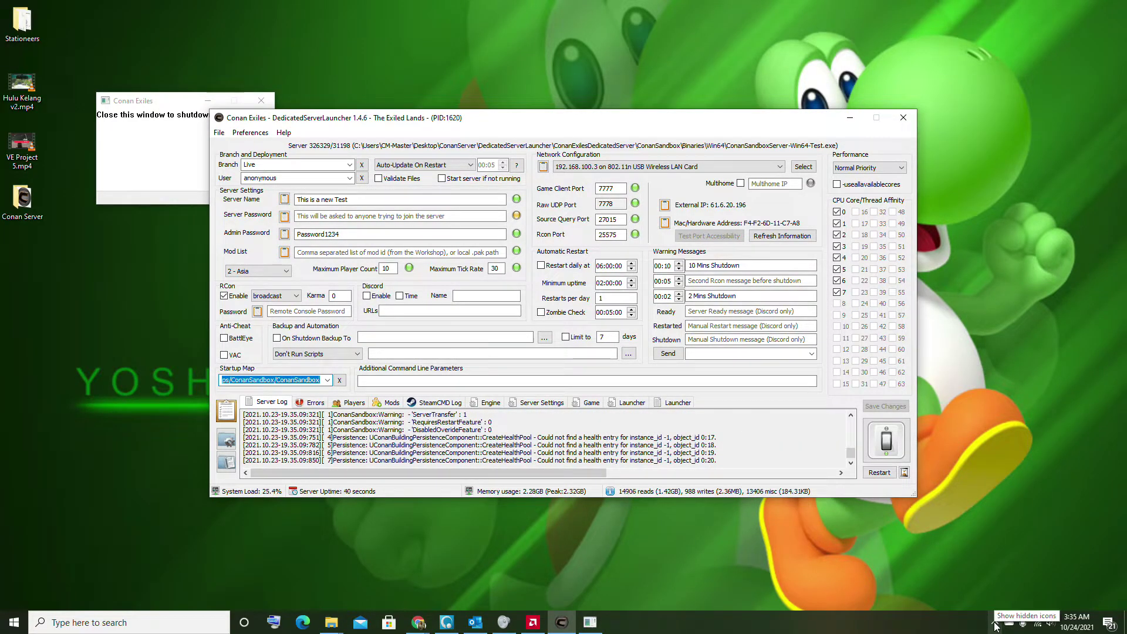
{"action": "left_click", "coordinate": [994, 625]}
{"action": "right_click", "coordinate": [1019, 602]}
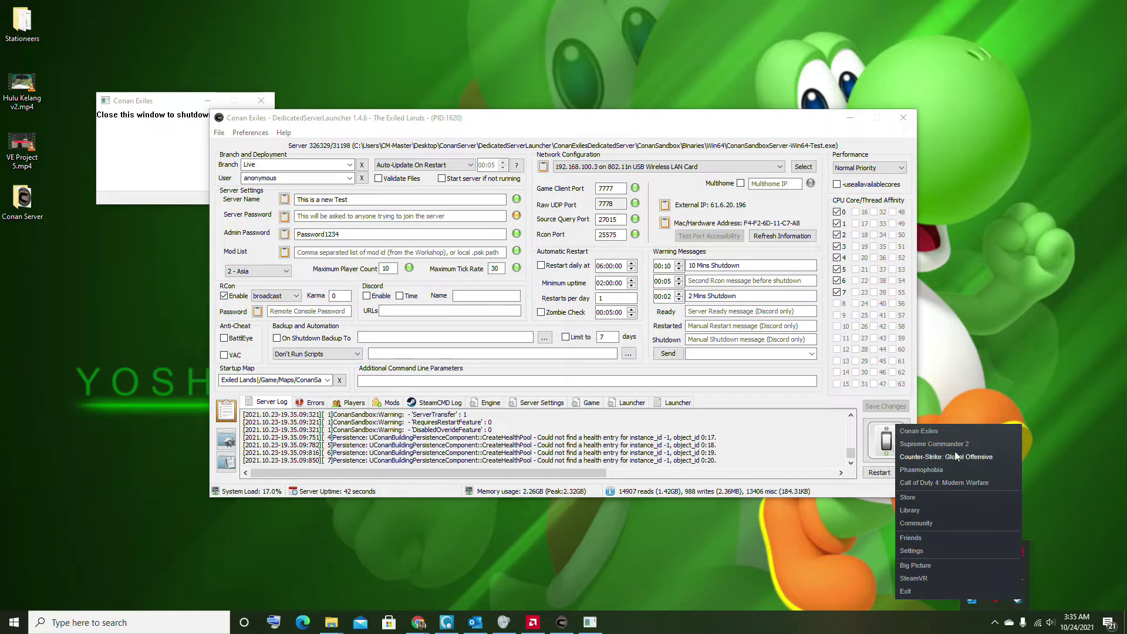
{"action": "left_click", "coordinate": [928, 431]}
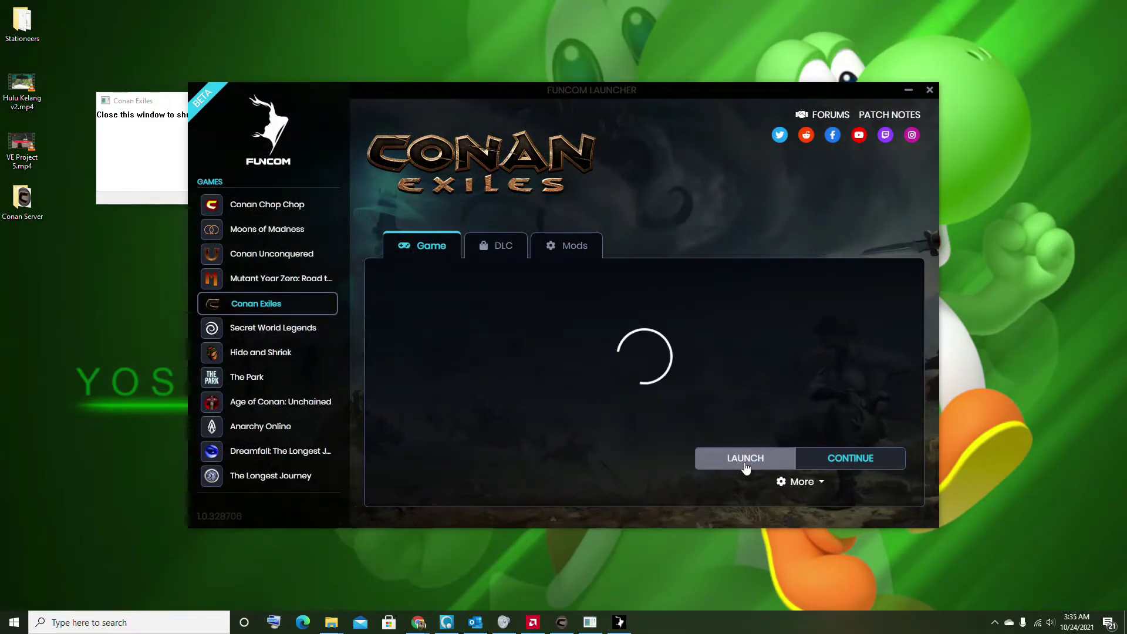
Launch Conan Exiles from the Funcom Launcher, then close the launcher window
{"action": "left_click", "coordinate": [745, 459]}
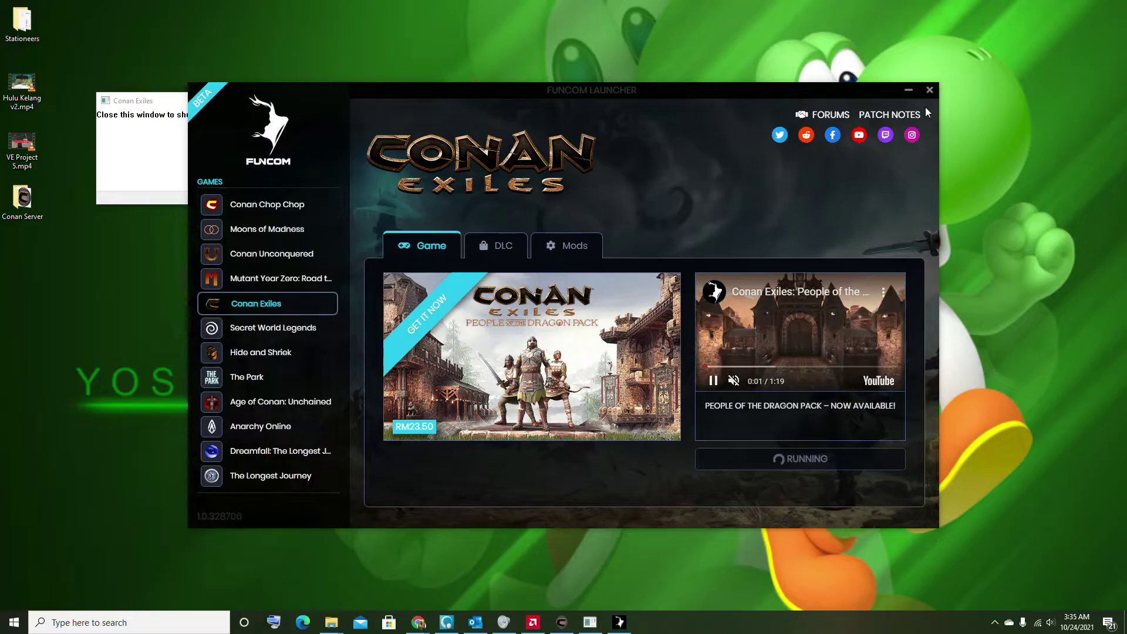
{"action": "left_click", "coordinate": [929, 89]}
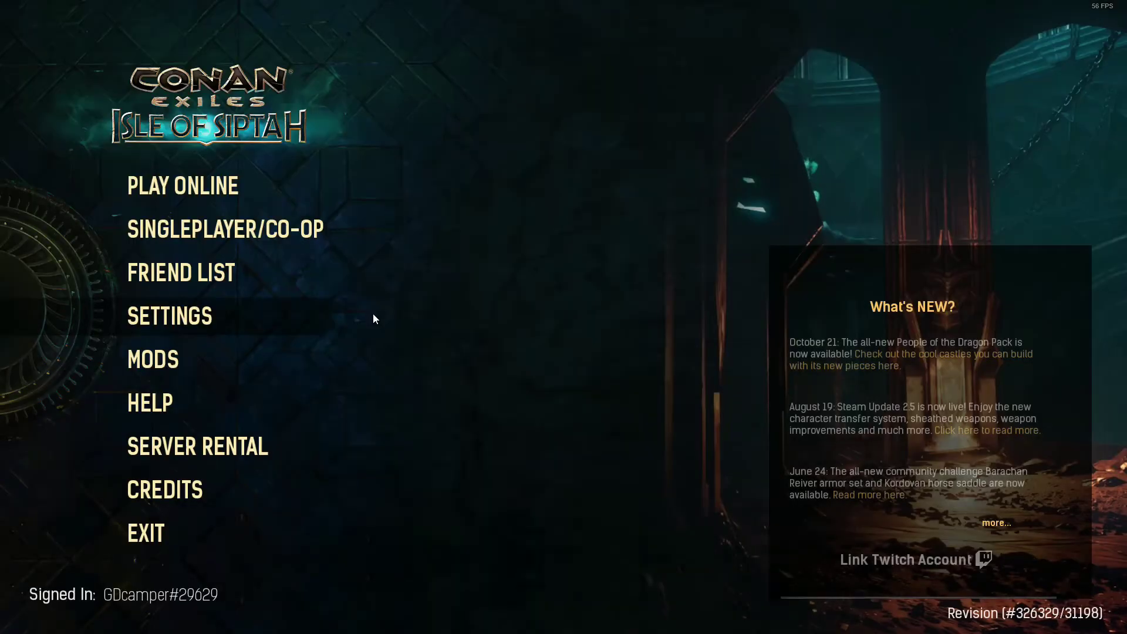
Filter the online server list by 'This is' and select 'This is a new Test' to view its settings
{"action": "left_click", "coordinate": [184, 182]}
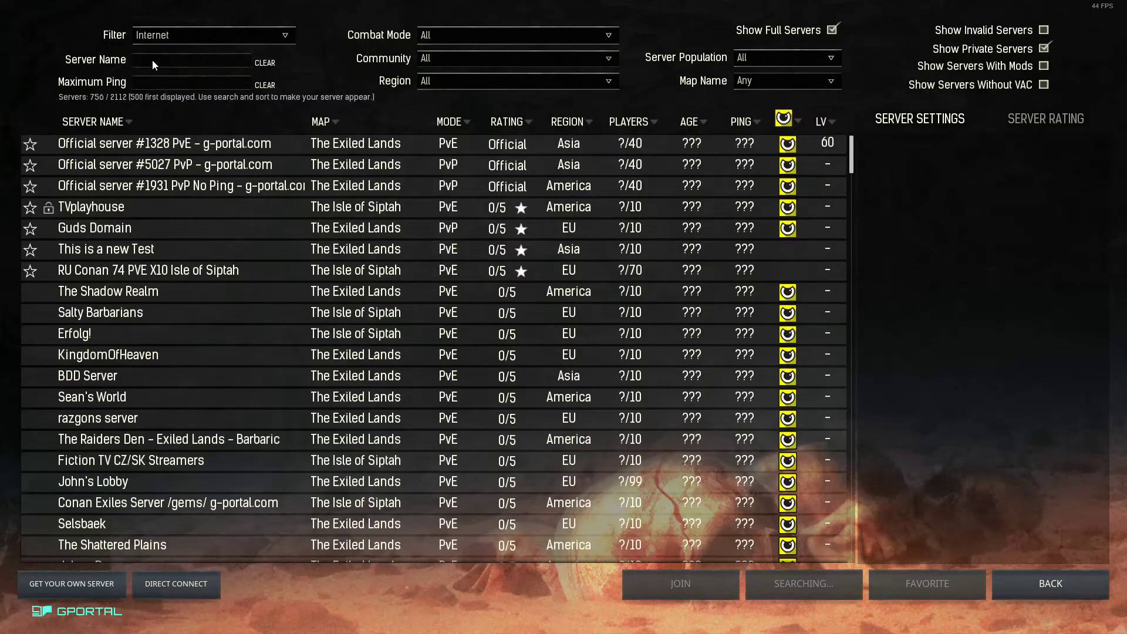
{"action": "left_click", "coordinate": [157, 67]}
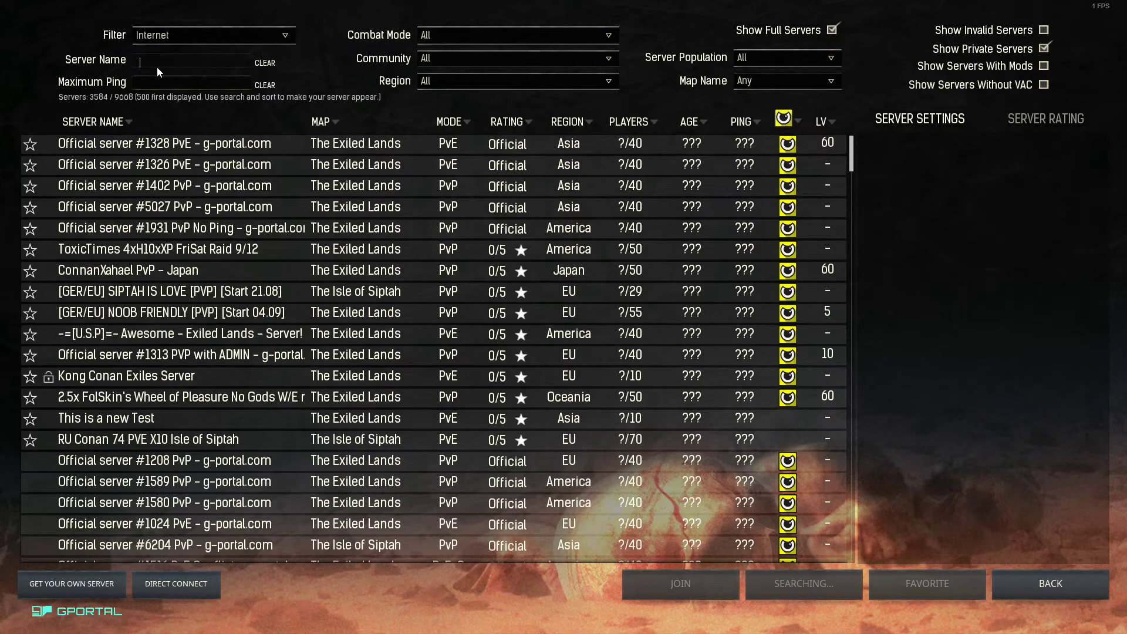
{"action": "type", "text": "This is"}
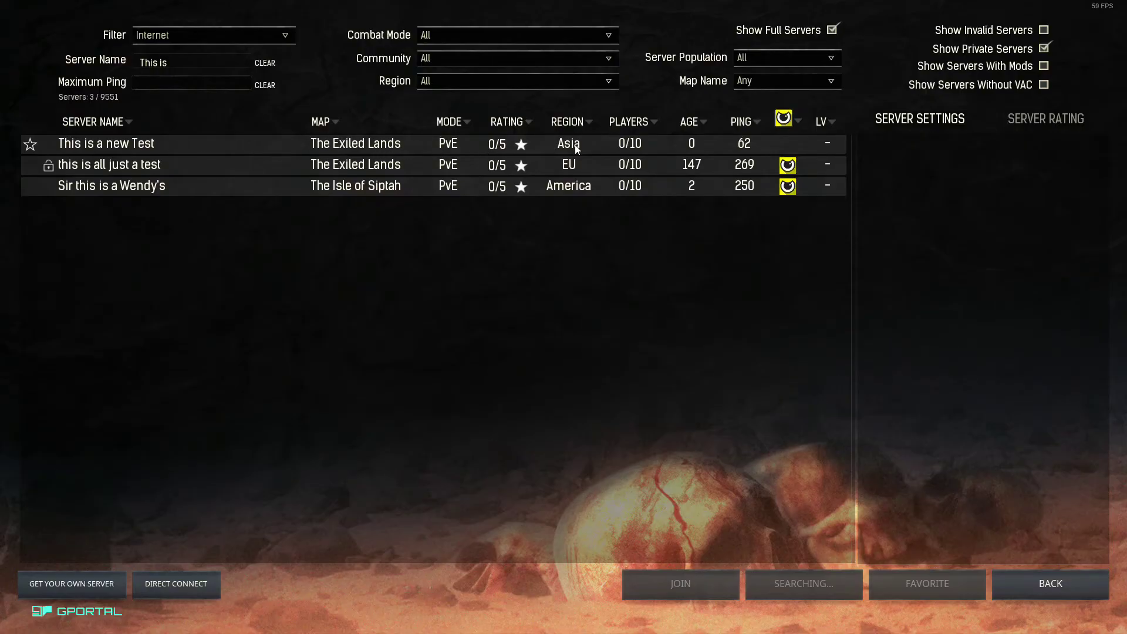
{"action": "left_click", "coordinate": [444, 147]}
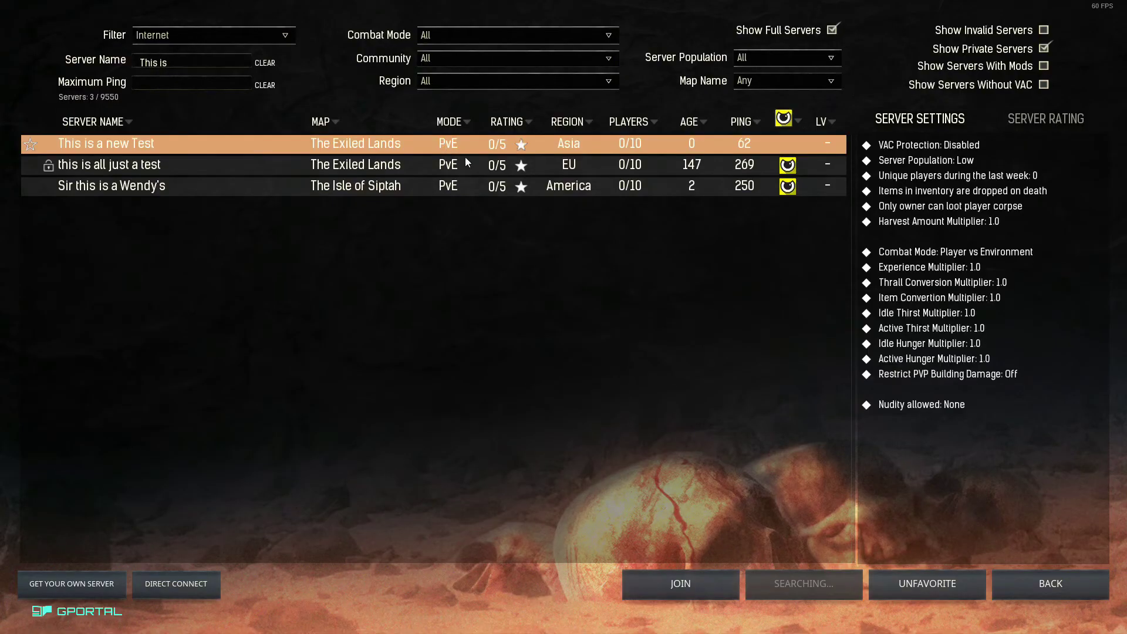